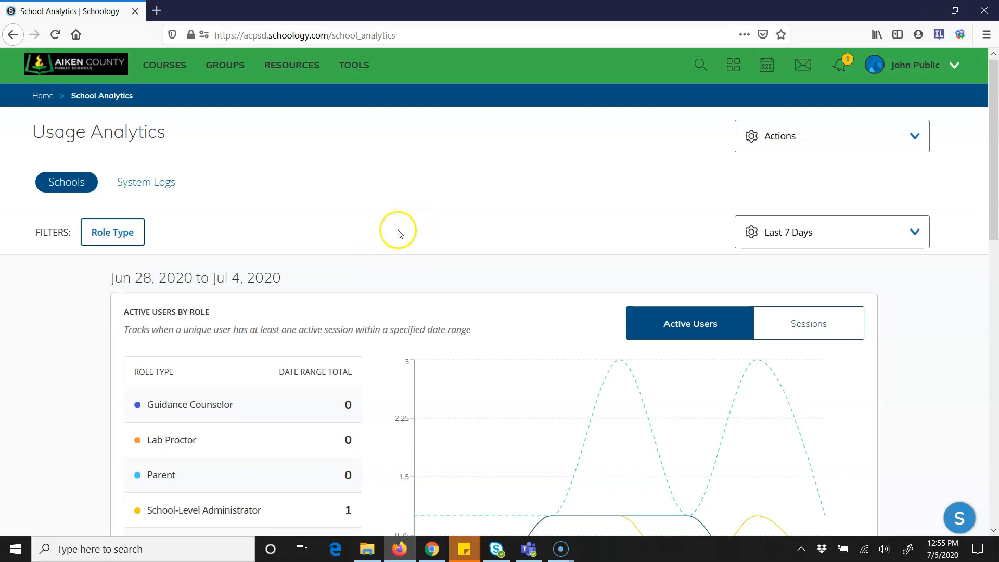
# - Review the active users by role summary and the roles available in the Role Type filter
pyautogui.scroll(-4, 411, 262)
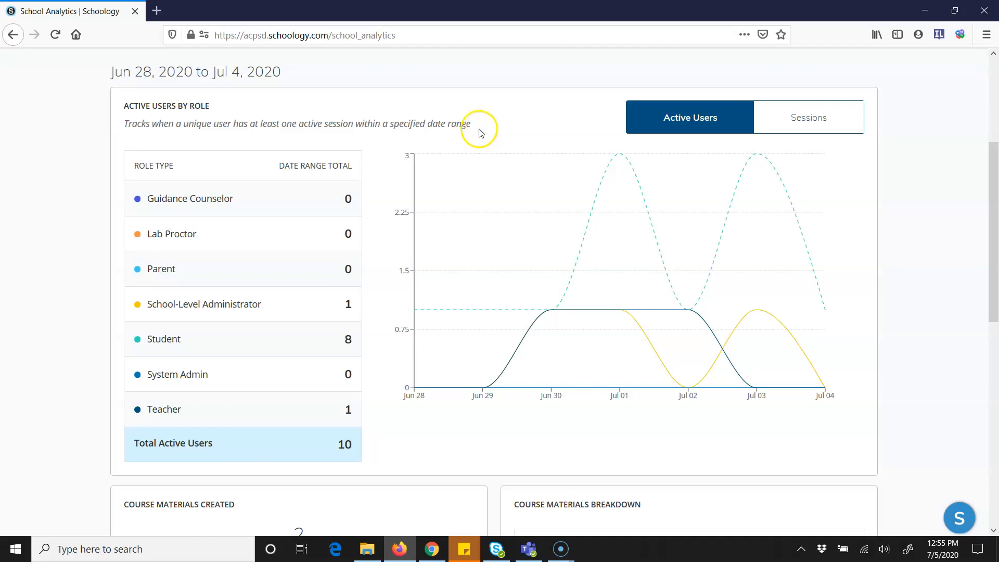
pyautogui.scroll(1, 441, 197)
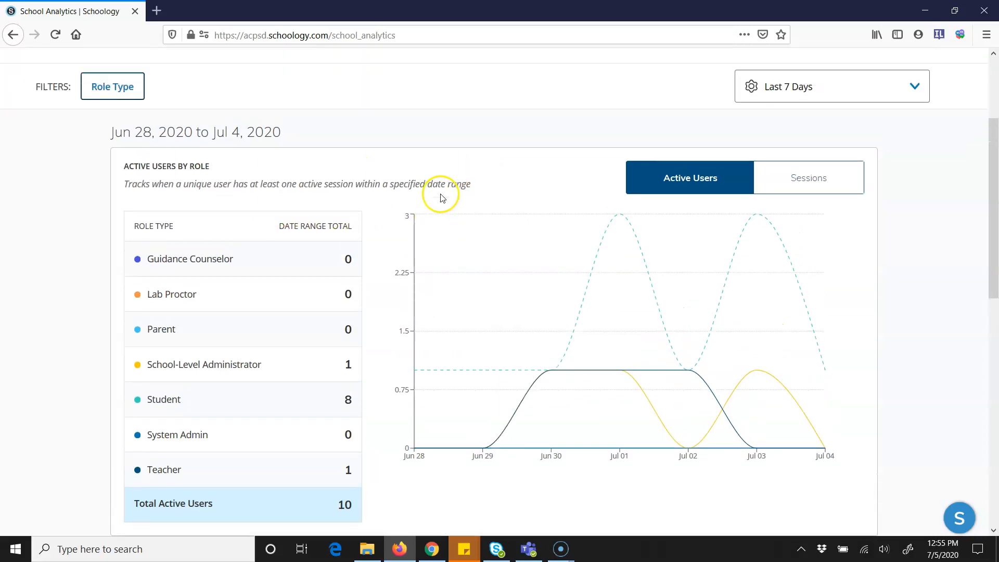
pyautogui.scroll(1, 441, 198)
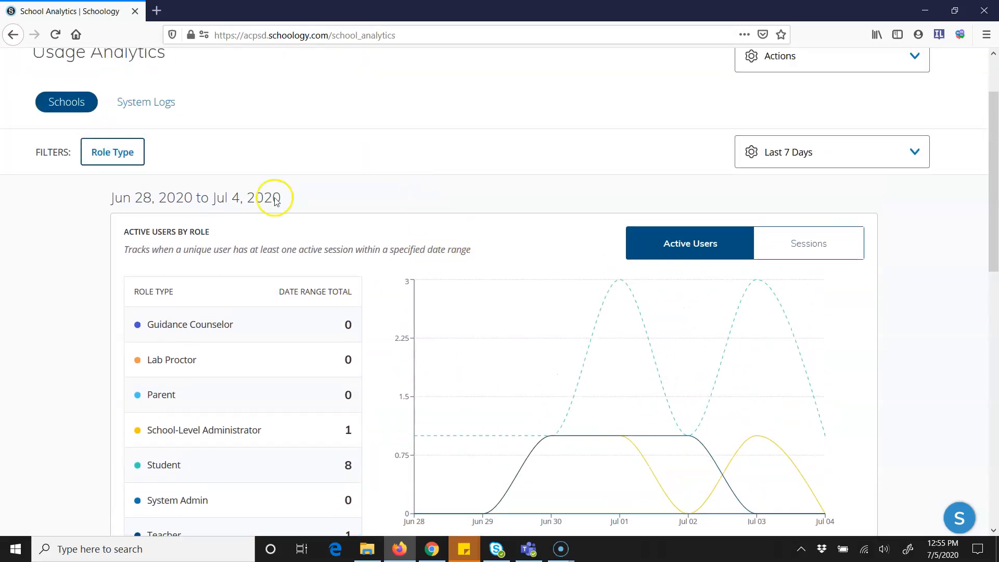
pyautogui.click(99, 164)
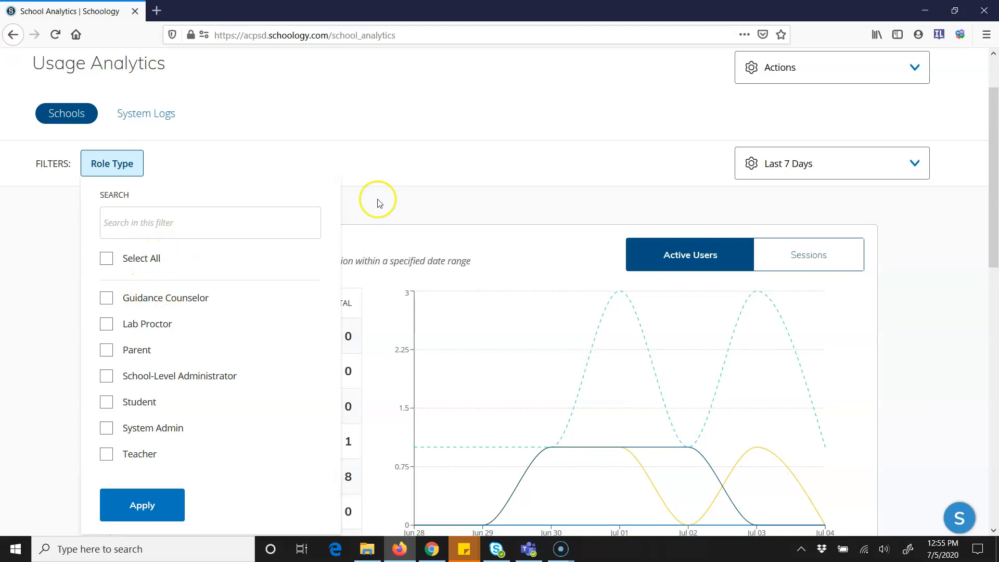
pyautogui.click(34, 310)
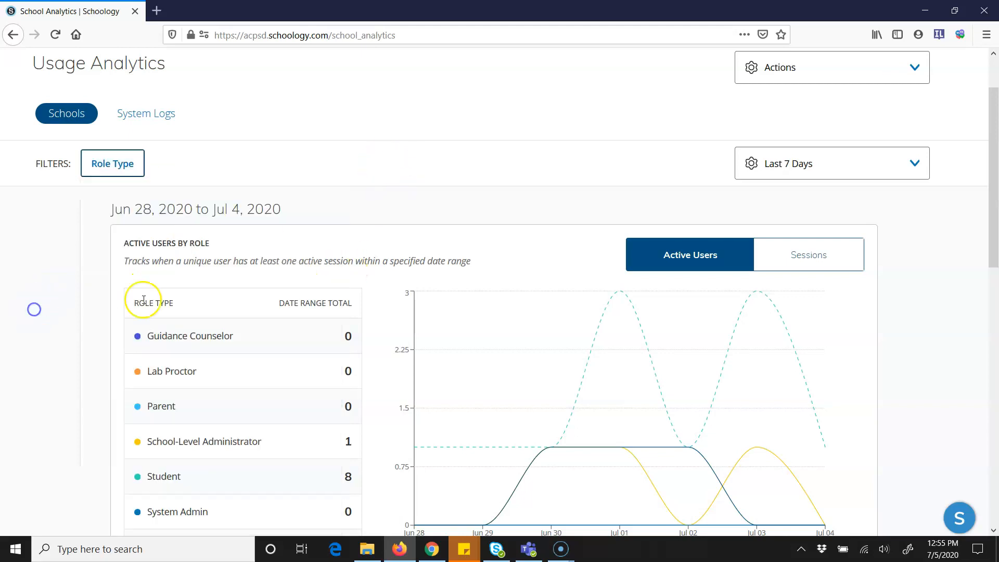
# - Check the daily role counts on the active users chart and the date range options offered
pyautogui.moveTo(483, 339)
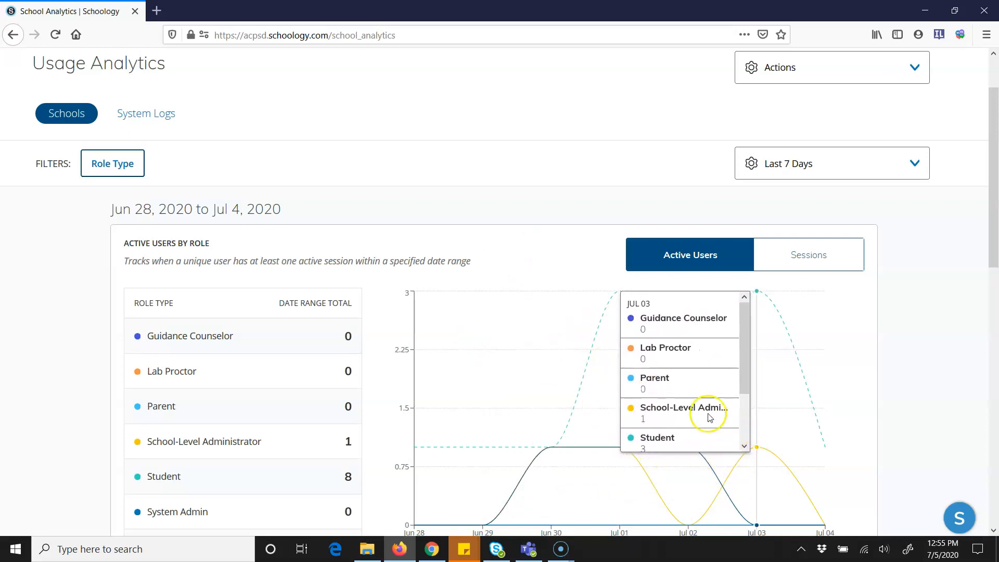
pyautogui.scroll(-3, 677, 359)
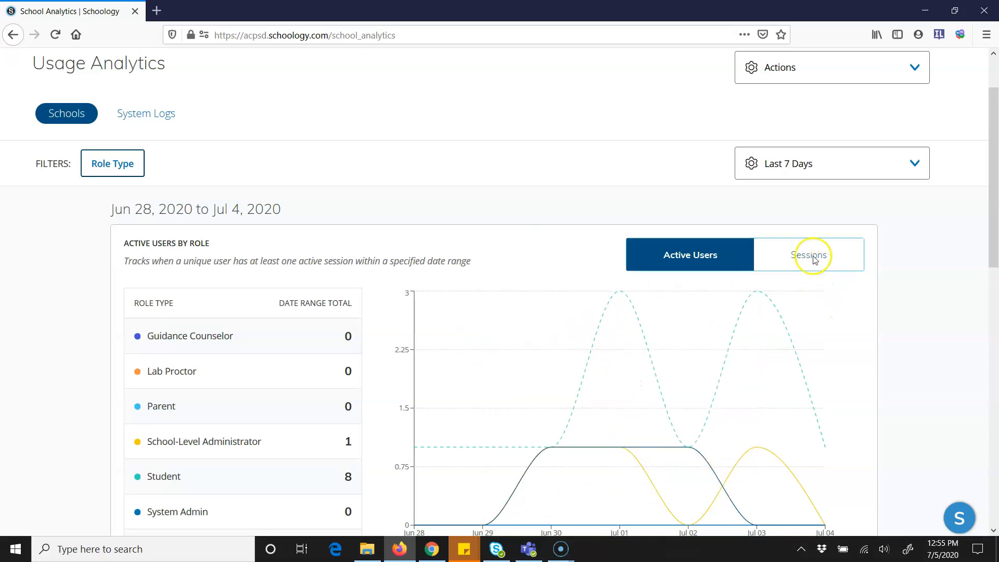
pyautogui.click(793, 174)
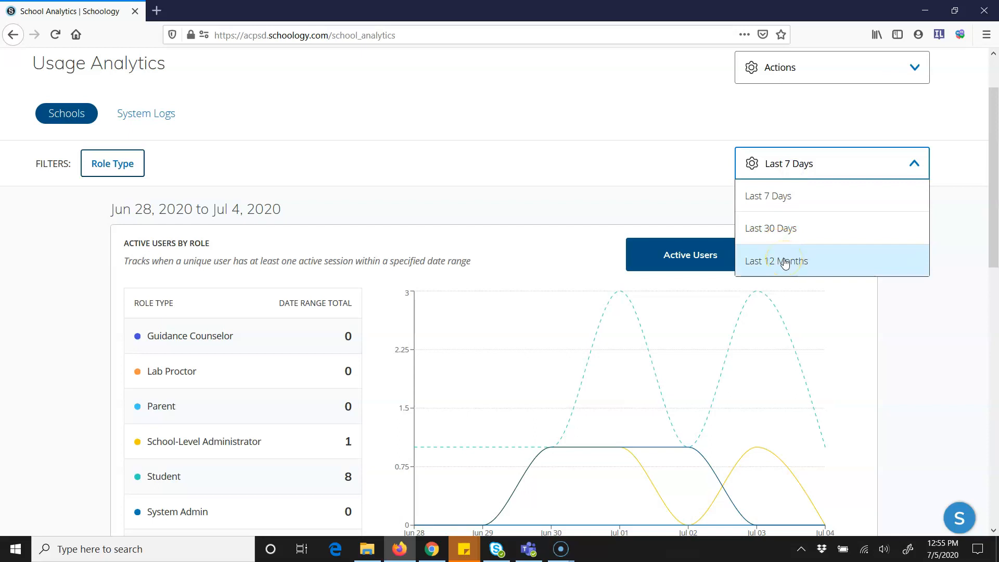
pyautogui.click(619, 169)
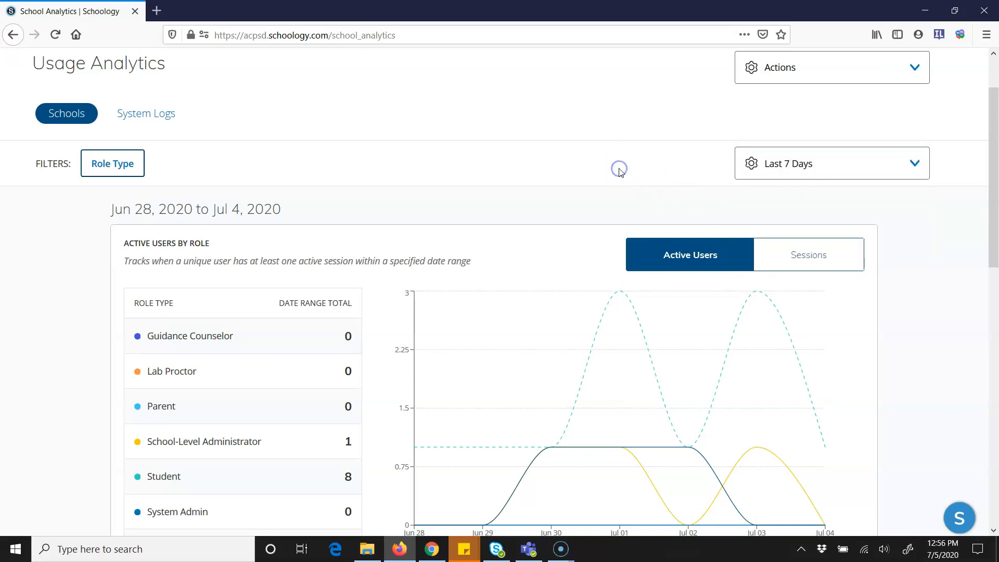
# - Examine the total active users row and the per-role counts for individual days of the last 7 days
pyautogui.scroll(-2, 578, 156)
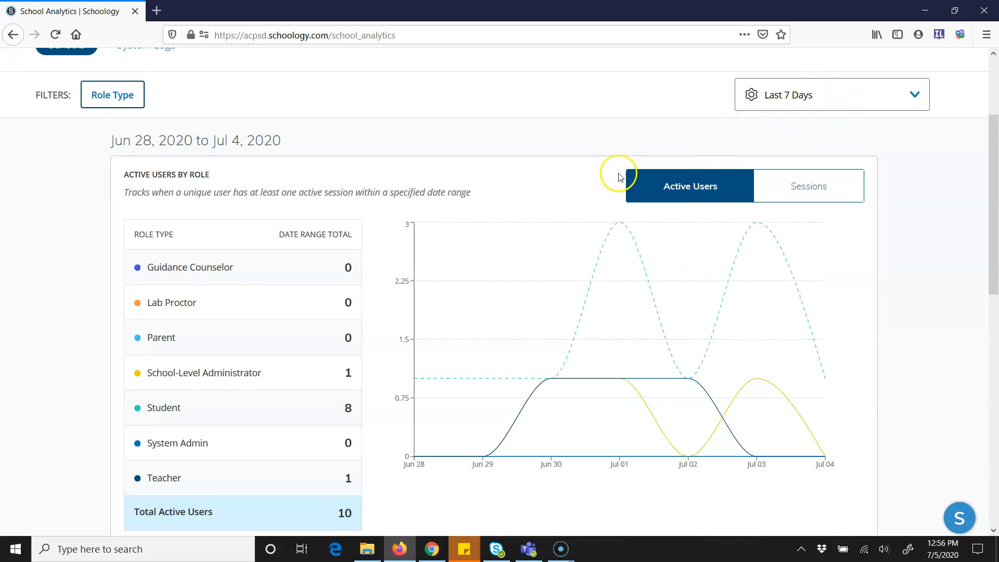
pyautogui.scroll(-2, 469, 252)
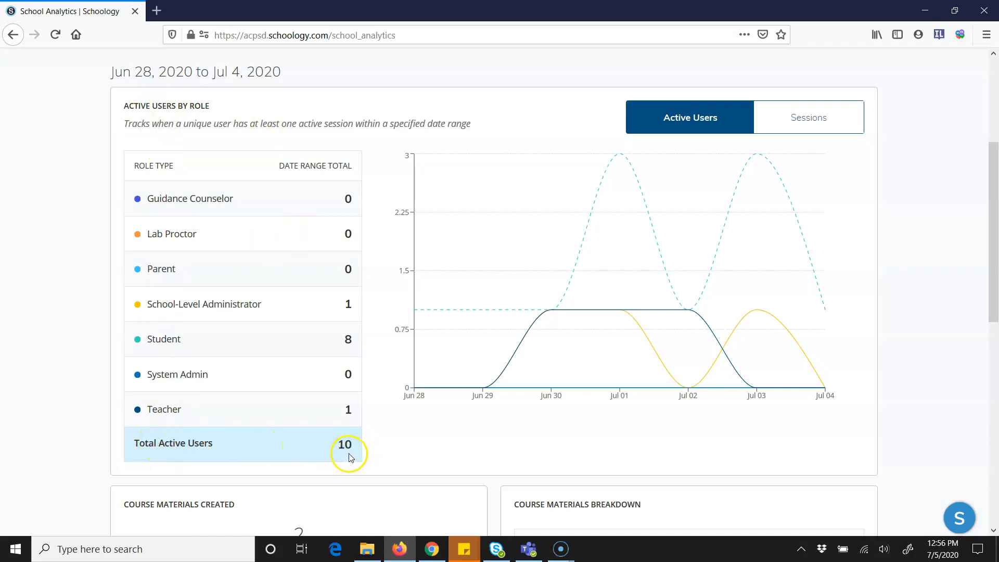
pyautogui.moveTo(818, 174)
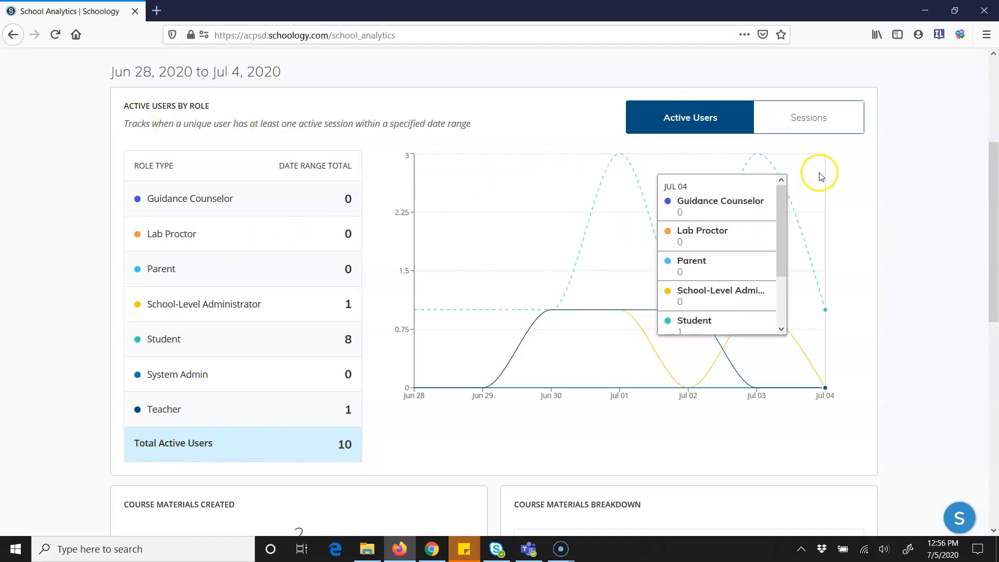
pyautogui.scroll(2, 809, 159)
pyautogui.scroll(-2, 319, 261)
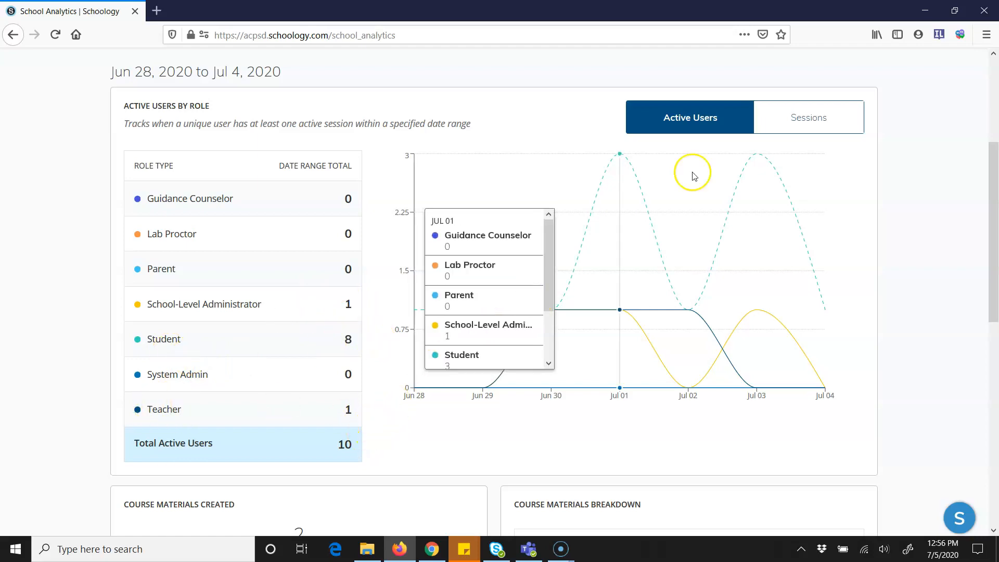
# - Set the usage analytics date range to Last 30 Days and review the active users by role
pyautogui.scroll(1, 796, 161)
pyautogui.click(803, 98)
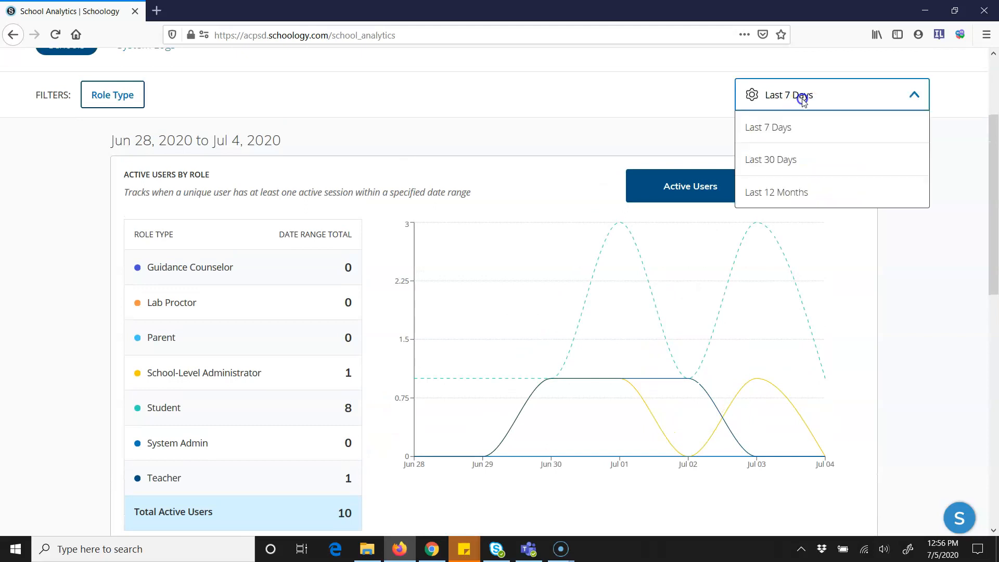
pyautogui.click(775, 172)
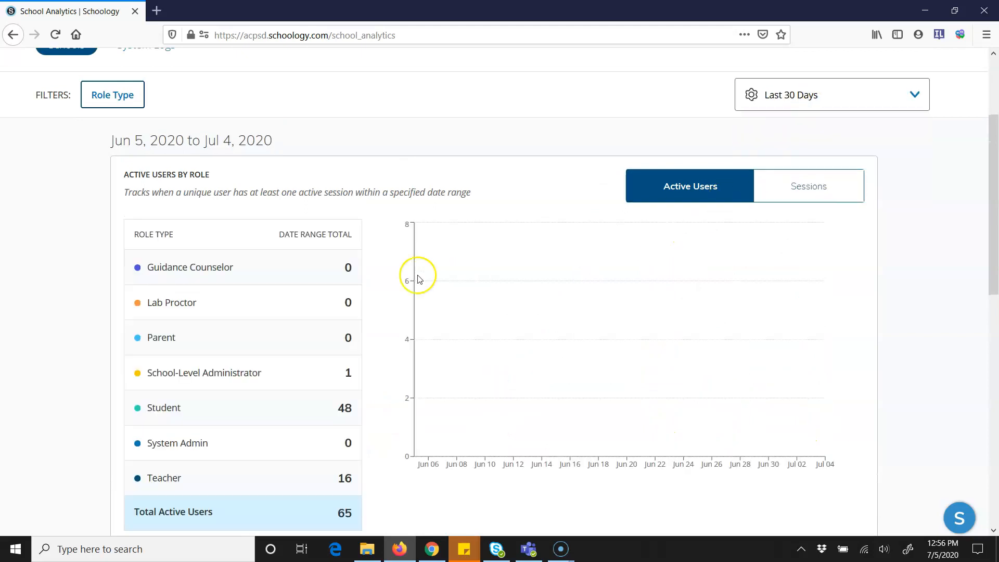
pyautogui.scroll(-1, 196, 319)
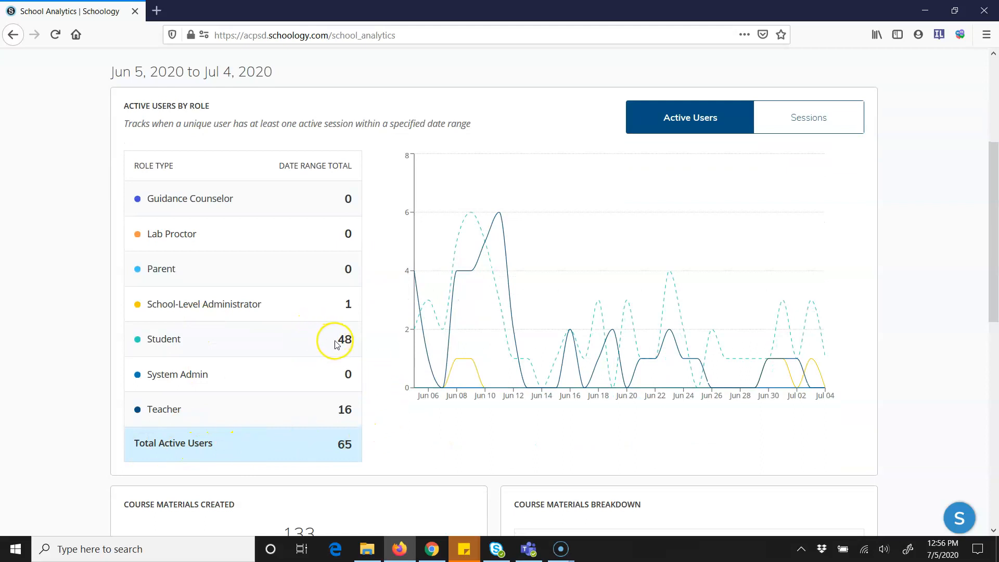
# - Try to change the usage analytics date range to Last 12 Months and recheck the range options
pyautogui.moveTo(471, 273)
pyautogui.scroll(2, 801, 135)
pyautogui.click(781, 98)
pyautogui.click(757, 191)
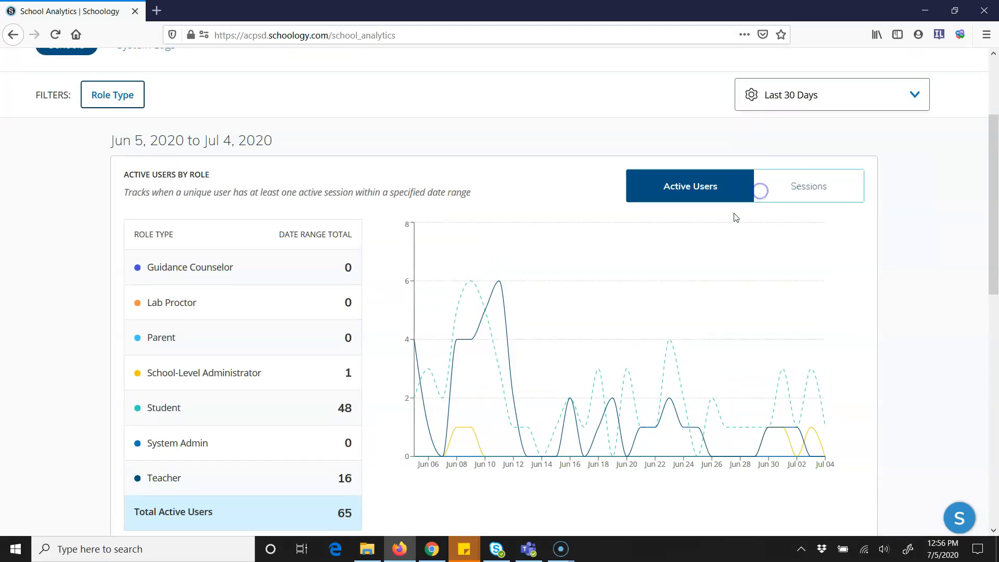
pyautogui.scroll(3, 504, 252)
pyautogui.click(846, 242)
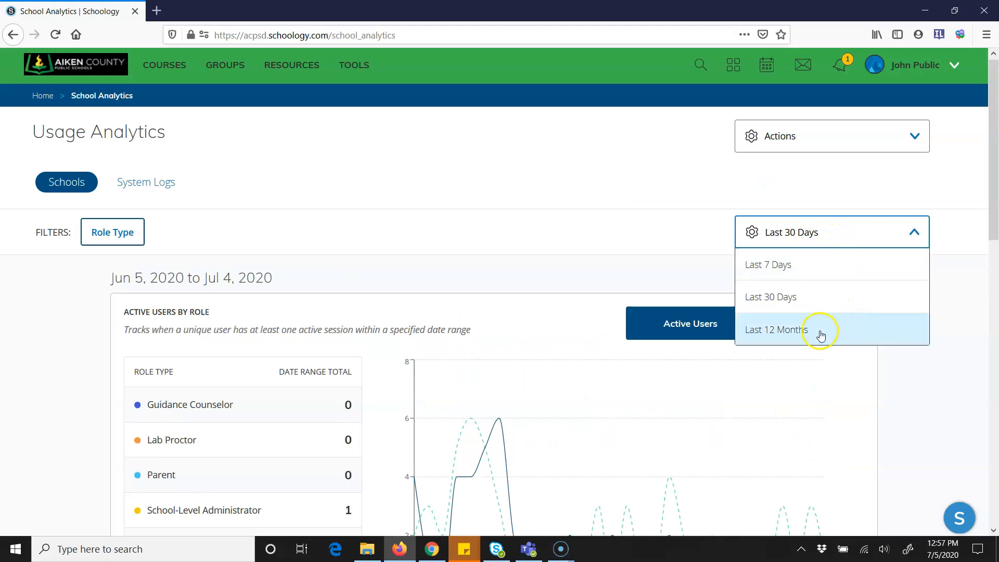
pyautogui.click(602, 187)
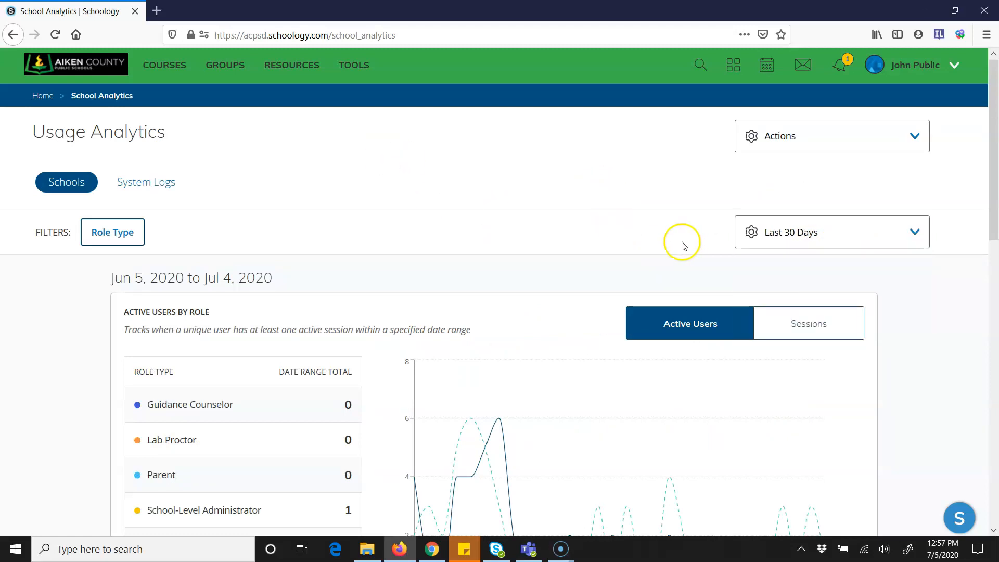
# - Compare the active users by role with the sessions by role, leaving the Sessions view selected
pyautogui.scroll(-1, 680, 241)
pyautogui.scroll(-1, 726, 256)
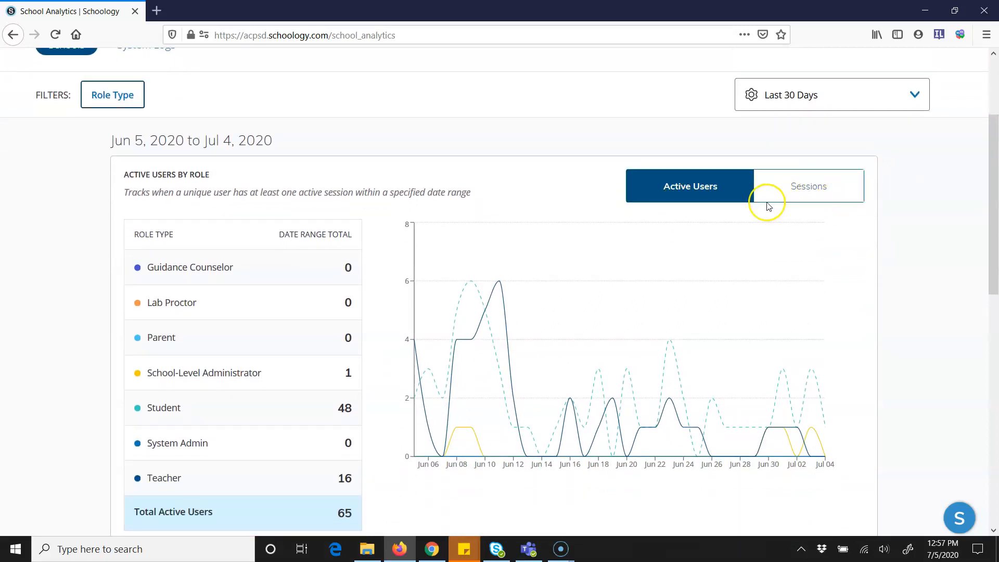
pyautogui.scroll(-1, 315, 279)
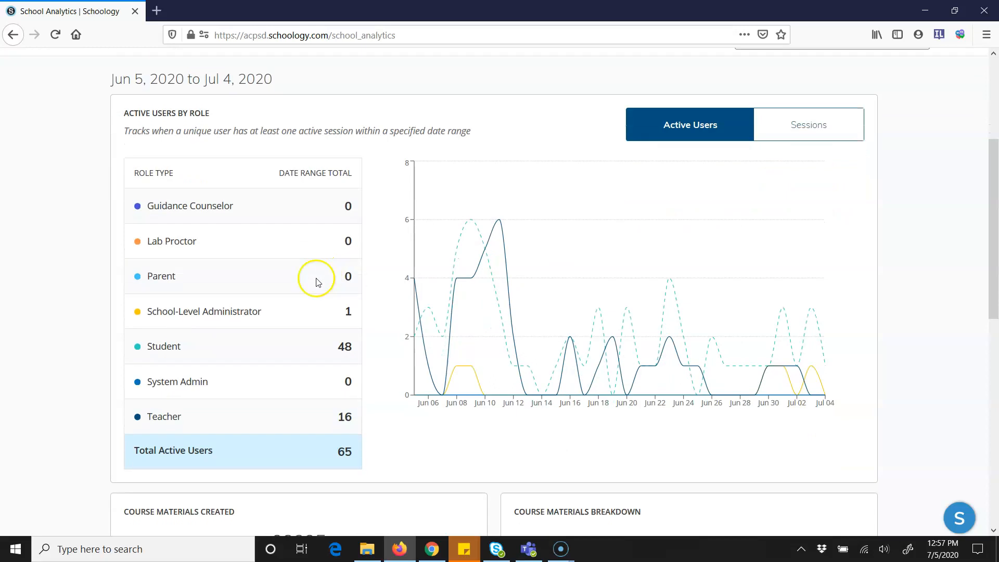
pyautogui.click(799, 124)
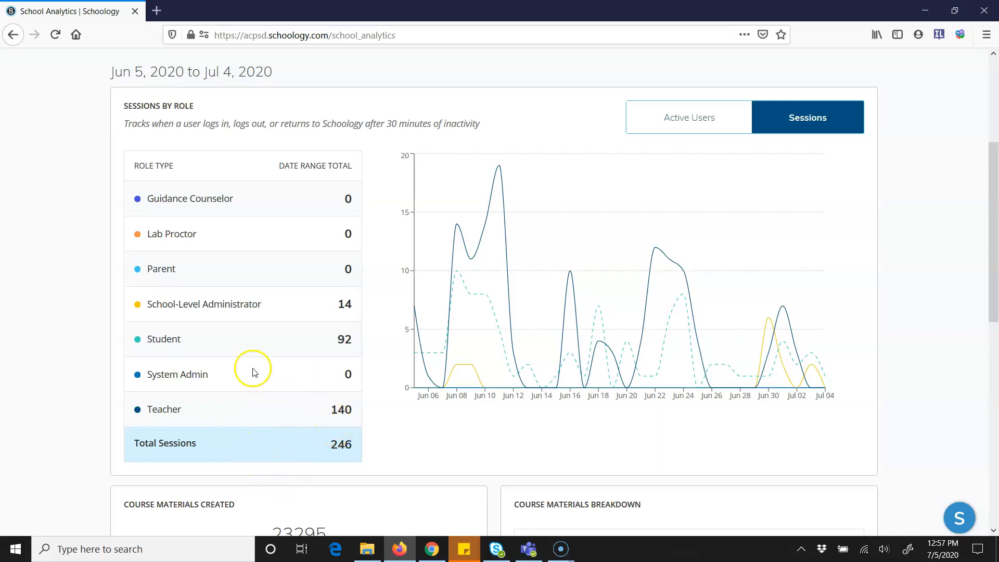
pyautogui.click(650, 115)
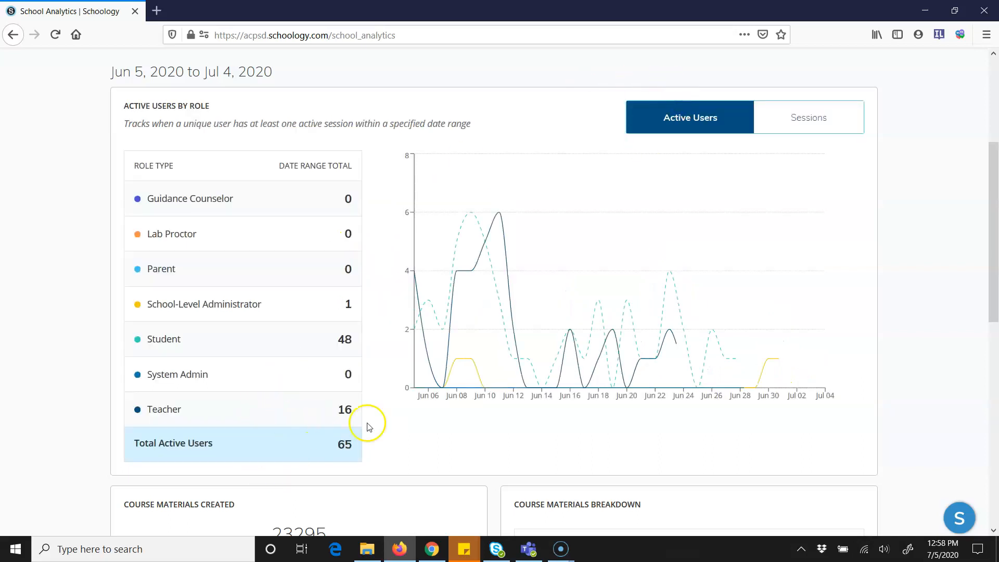
pyautogui.click(767, 116)
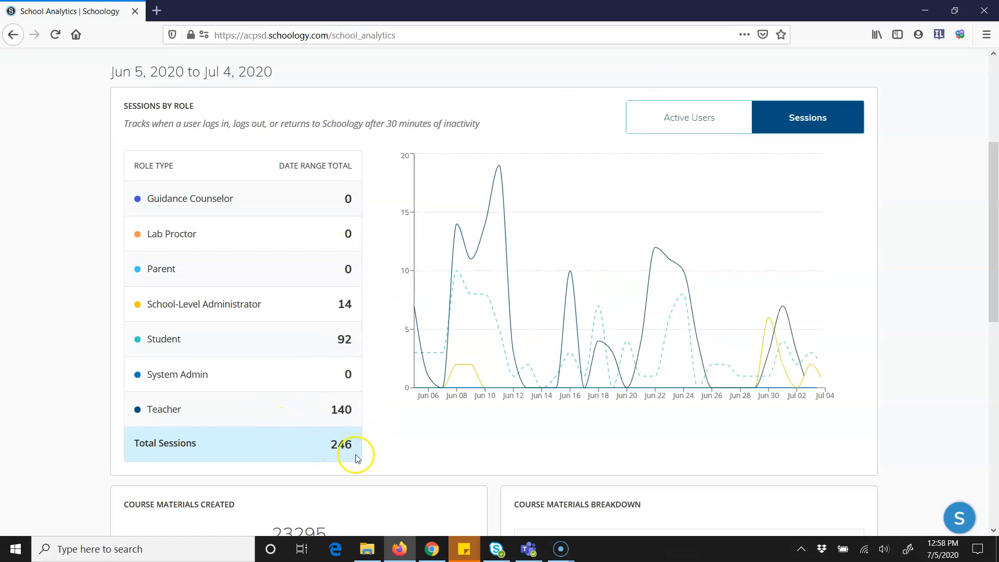
# - Examine the sessions totals for each role and the daily session counts on the chart
pyautogui.scroll(2, 870, 94)
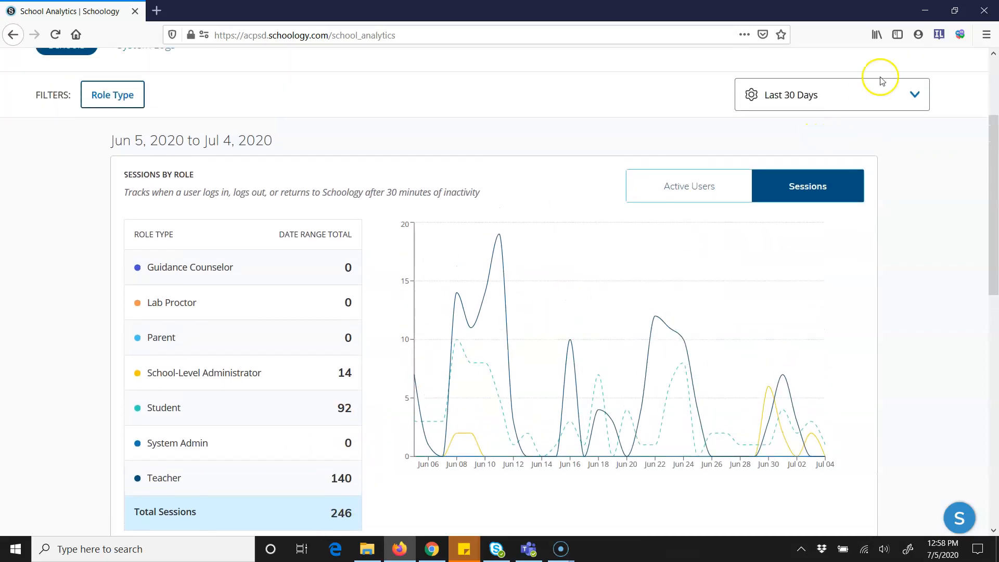
pyautogui.scroll(-2, 406, 328)
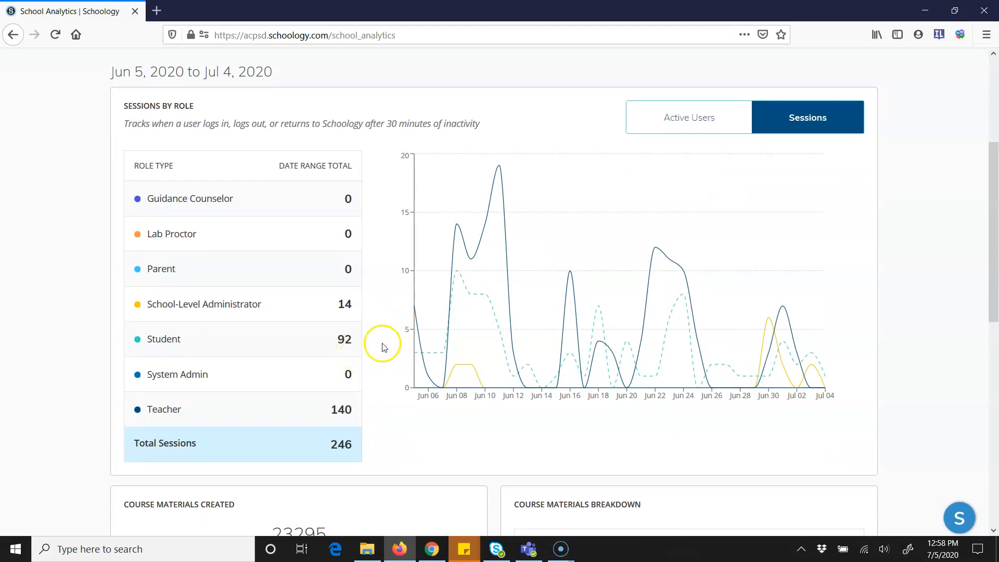
pyautogui.moveTo(570, 209)
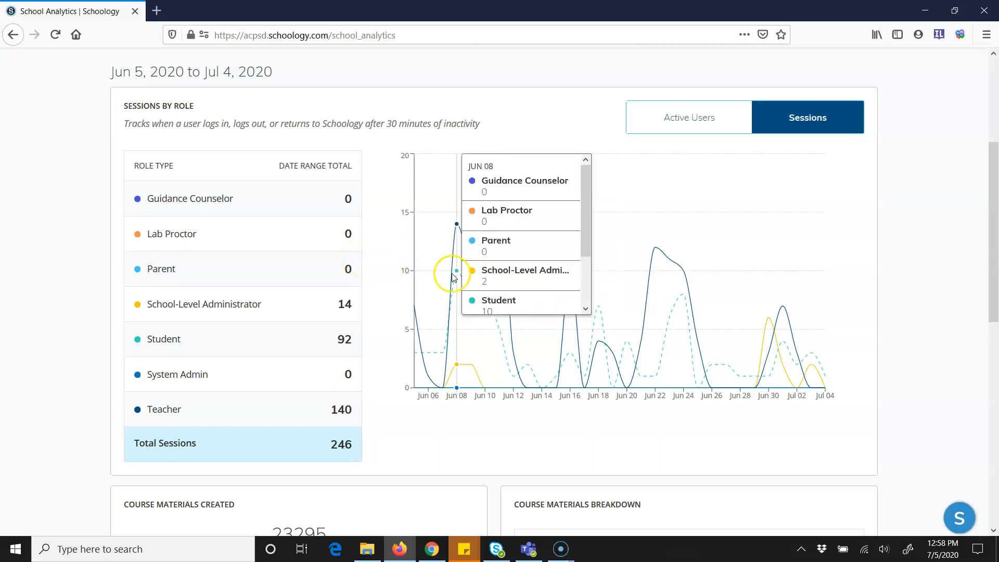
# - Examine the Course Materials Created chart, covering the total and the number created of each material type
pyautogui.scroll(-2, 442, 284)
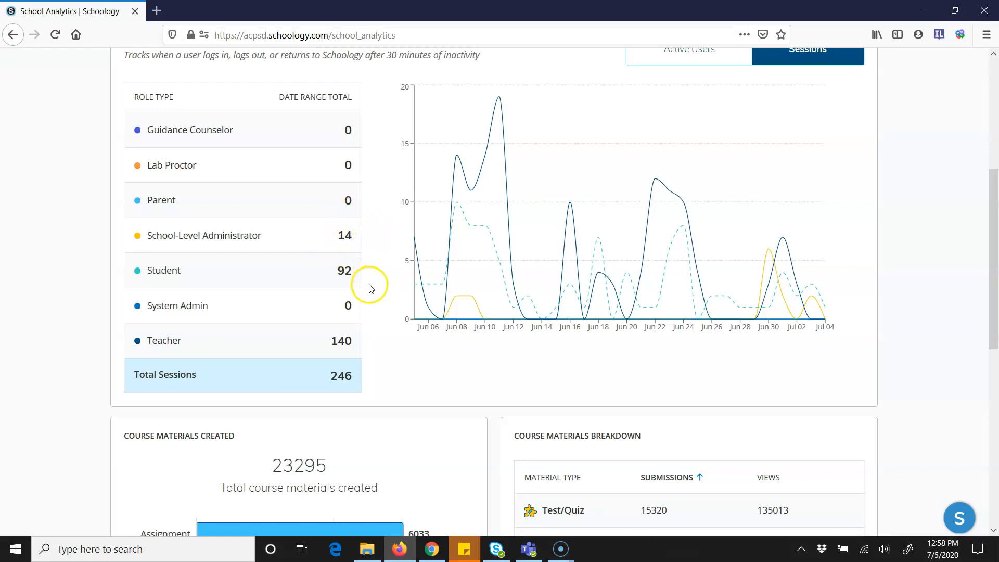
pyautogui.scroll(-3, 387, 263)
pyautogui.scroll(-4, 380, 249)
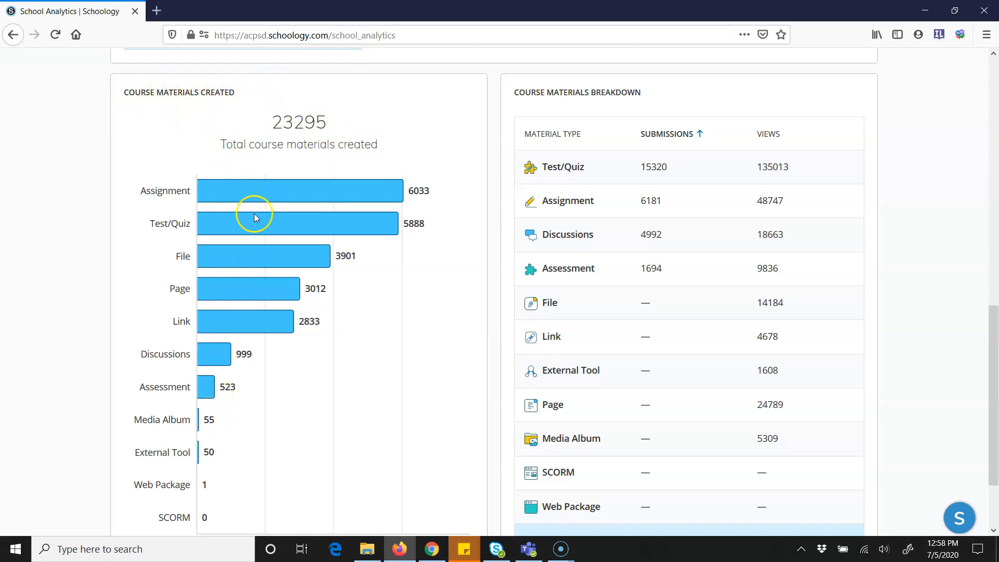
pyautogui.scroll(-1, 251, 206)
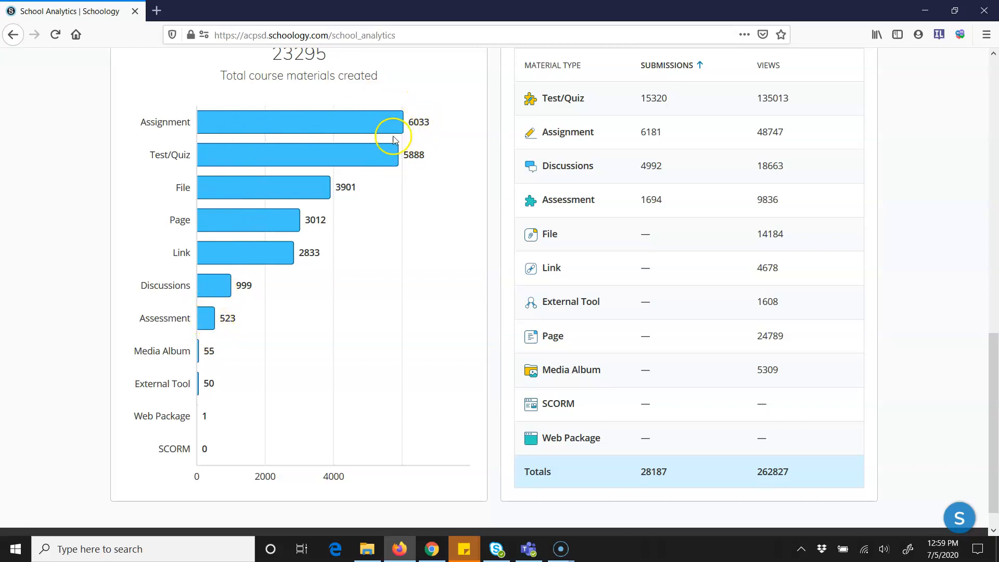
pyautogui.scroll(1, 371, 130)
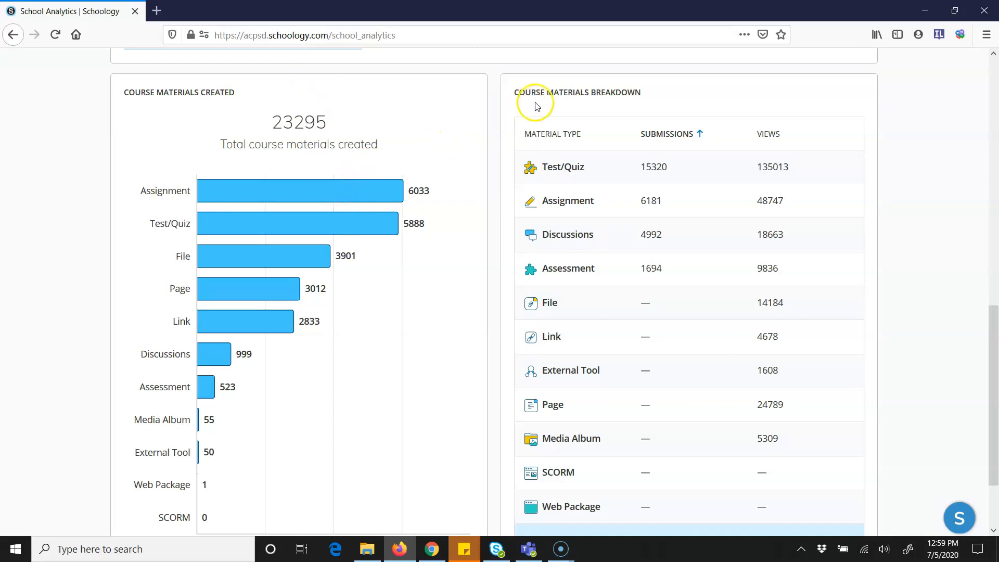
# - Review the submissions and views of each material type in the Course Materials Breakdown table
pyautogui.scroll(-2, 609, 111)
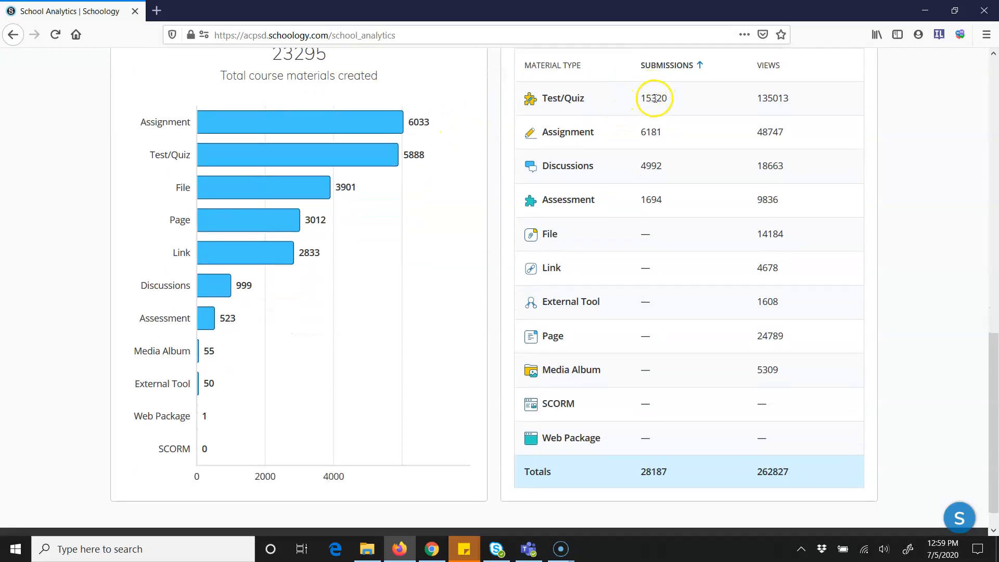
pyautogui.click(652, 136)
pyautogui.doubleClick(654, 163)
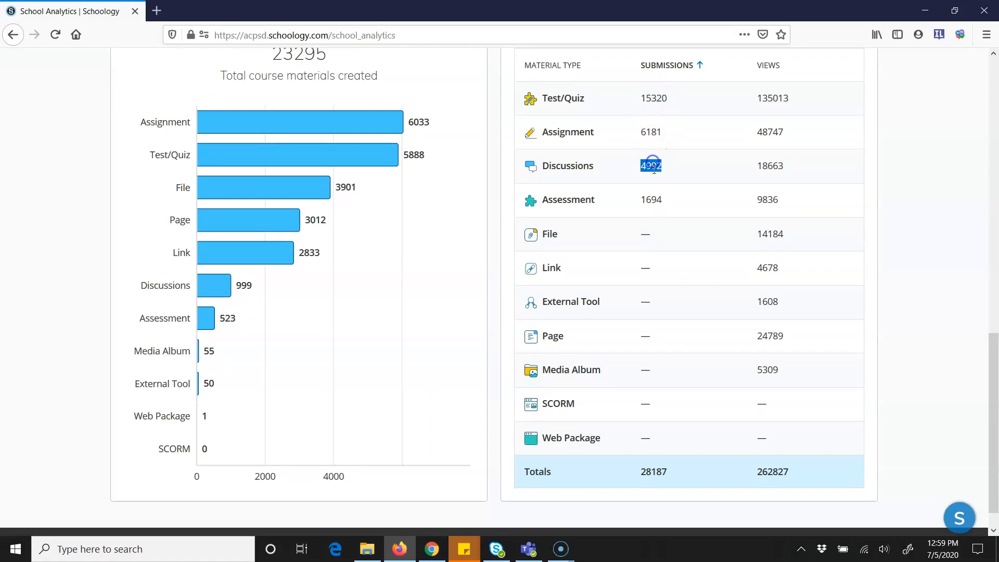
pyautogui.click(652, 197)
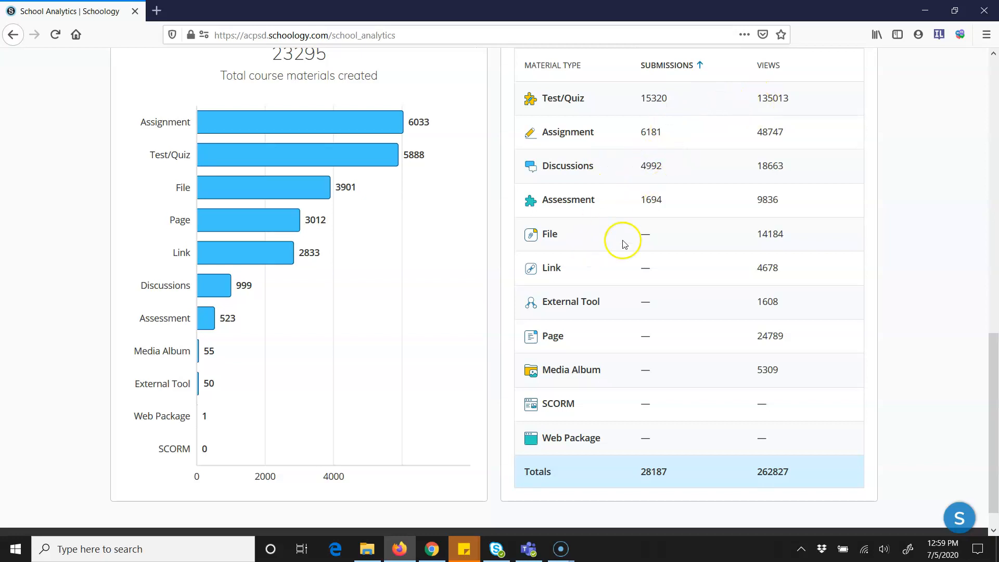
pyautogui.scroll(2, 673, 235)
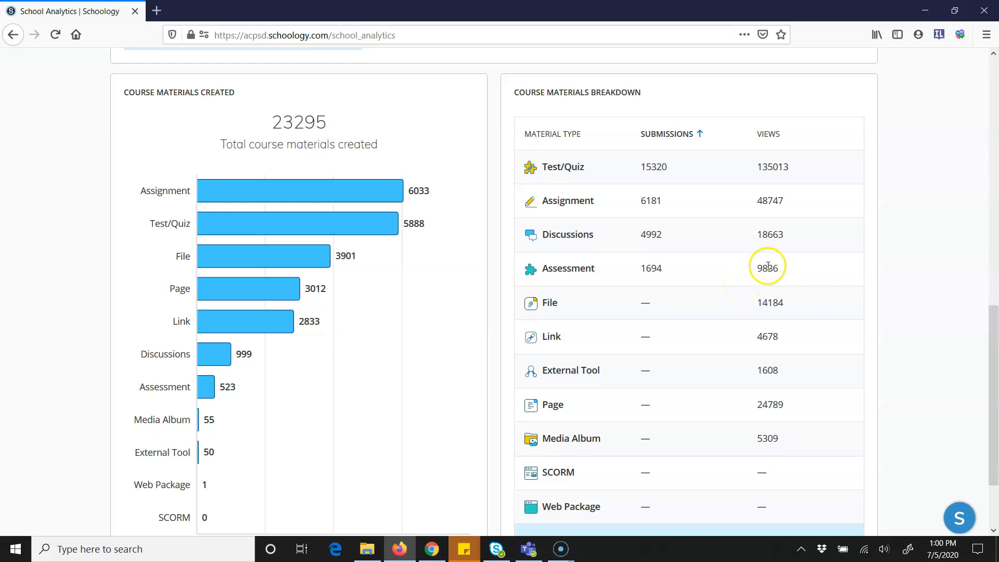
# - Open the System Logs and filter them by the user's name, dismissing the news notification
pyautogui.scroll(10, 748, 277)
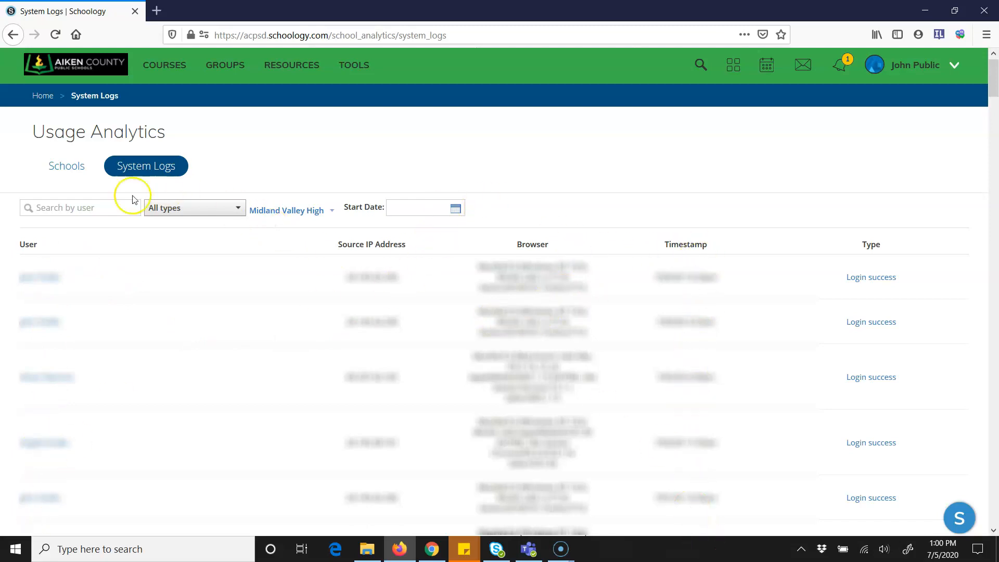
pyautogui.click(113, 209)
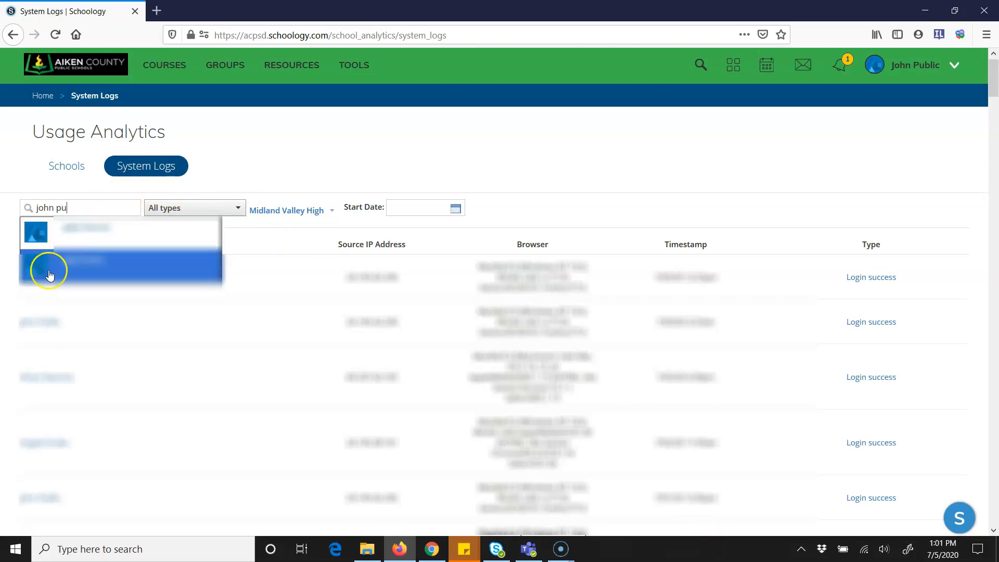
pyautogui.click(94, 272)
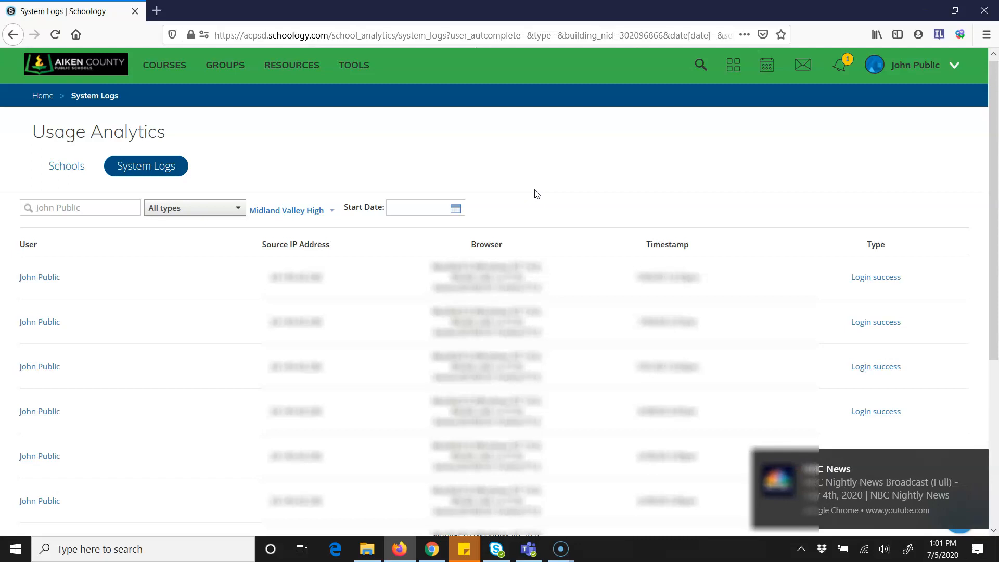
pyautogui.click(971, 467)
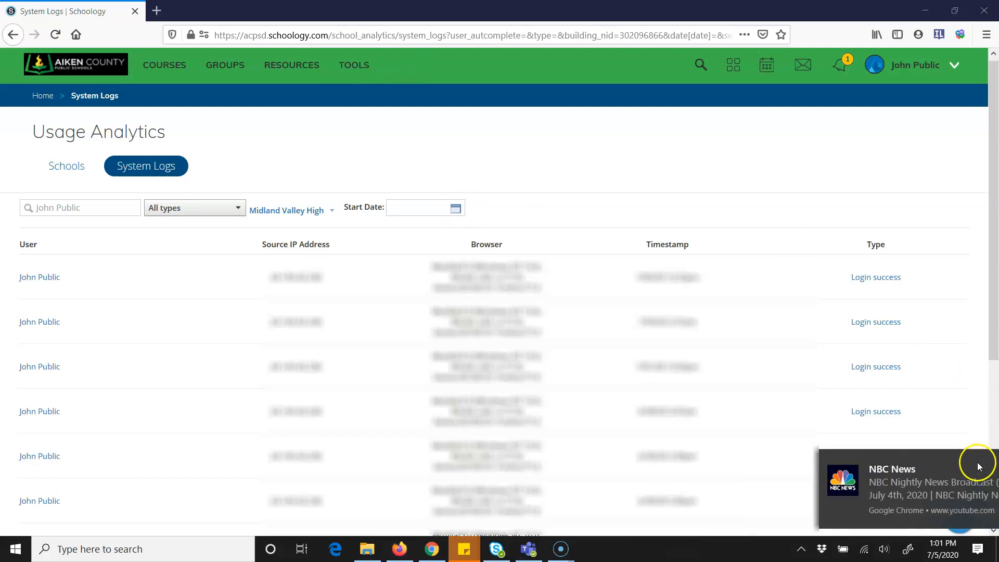